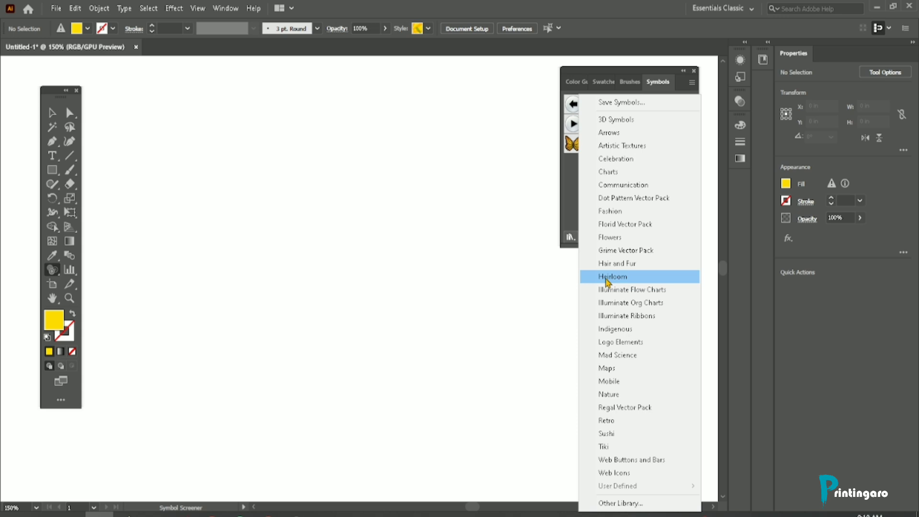
- Add two round gem symbols from the Heirloom library to the document's symbols and close the symbol libraries
click(608, 277)
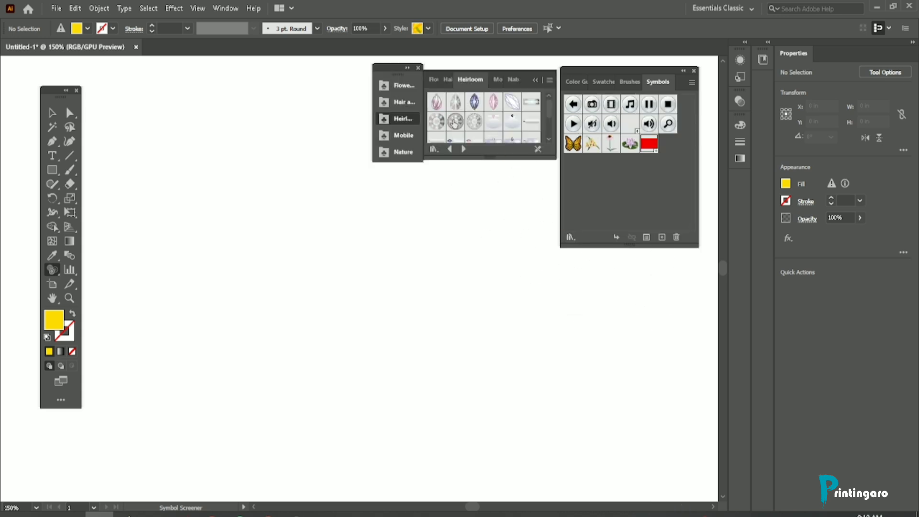
drag(454, 123, 570, 140)
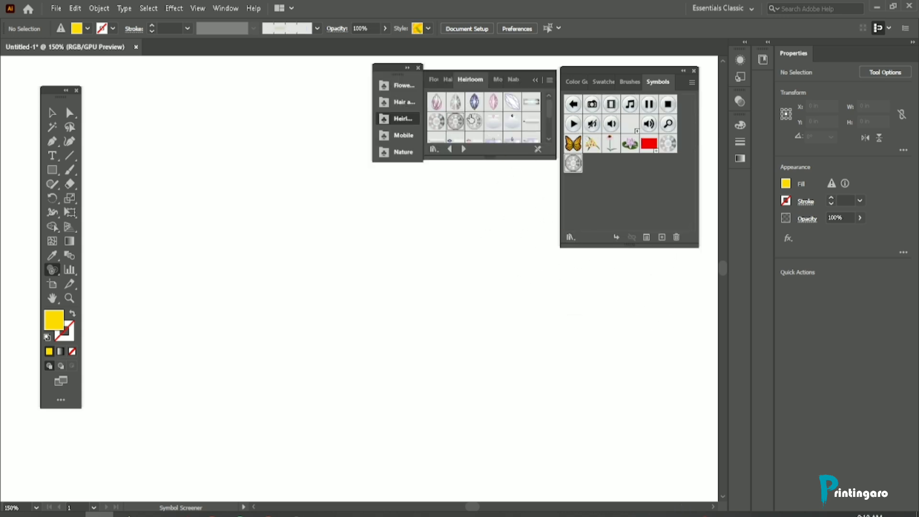
click(537, 82)
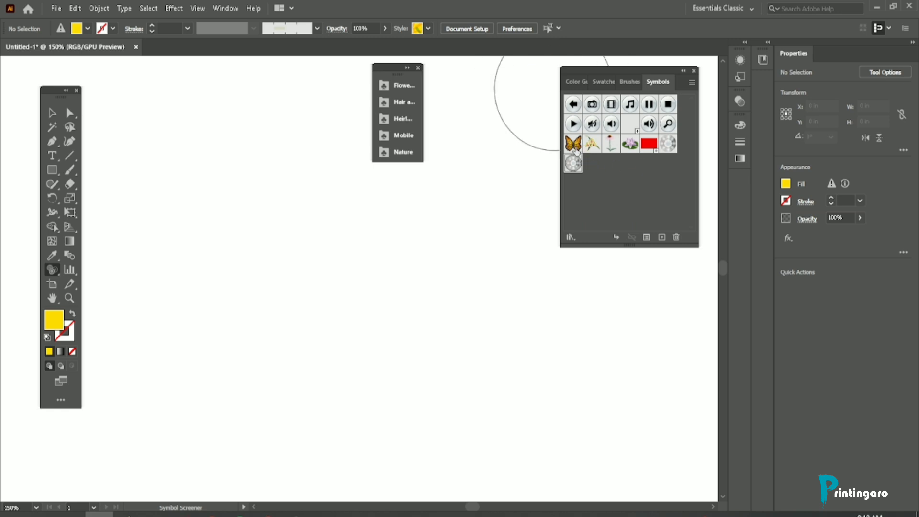
click(418, 68)
- Spray several separate groups of the butterfly symbol across the artboard with the Symbol Sprayer tool
drag(53, 271, 159, 355)
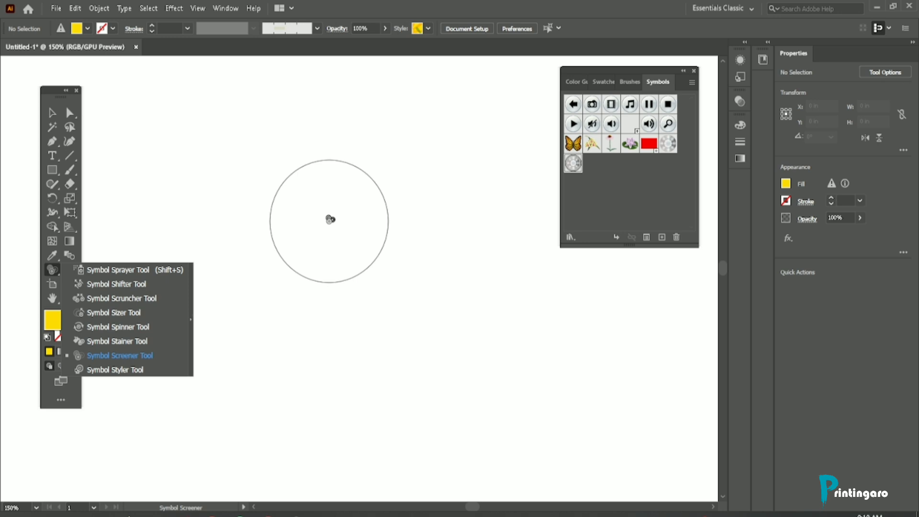
click(96, 272)
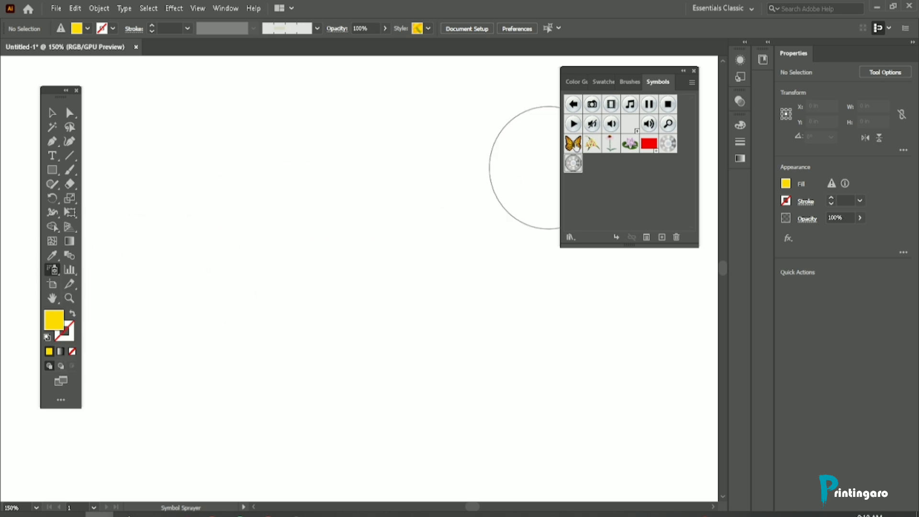
click(574, 145)
click(267, 240)
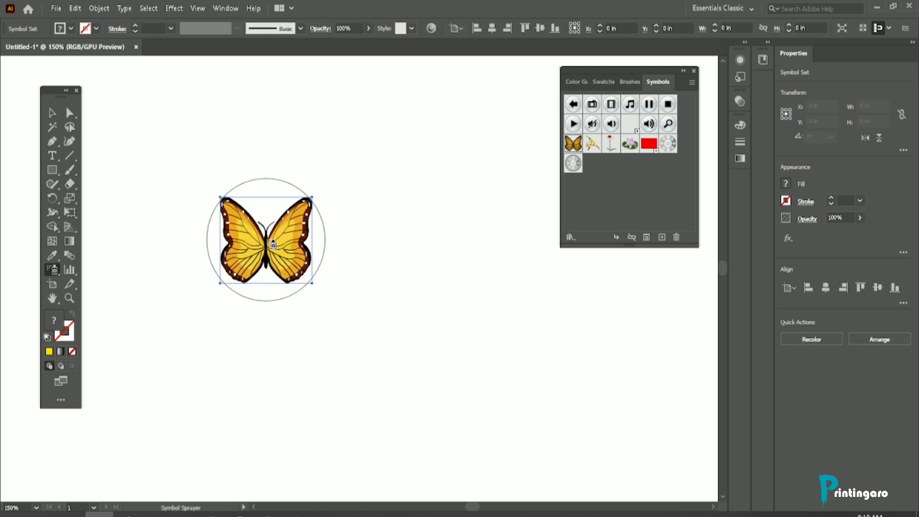
click(408, 168)
click(468, 304)
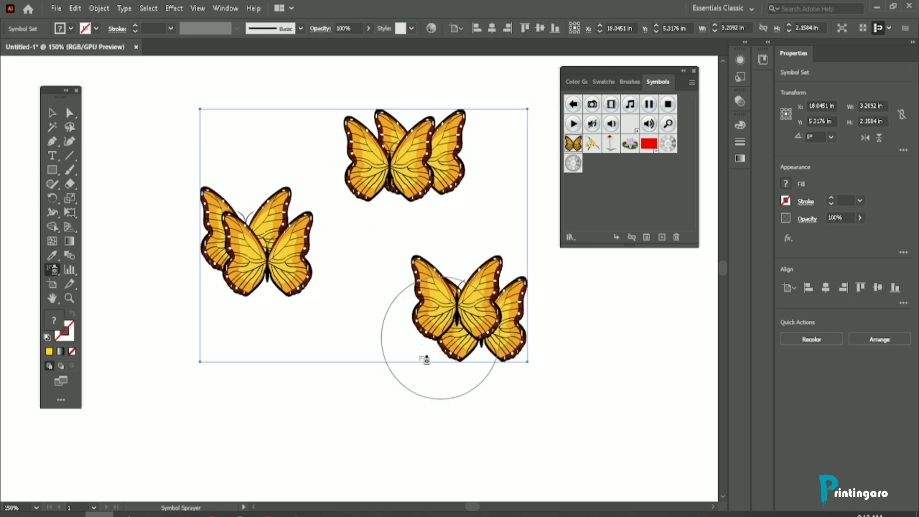
click(335, 378)
click(184, 354)
click(153, 194)
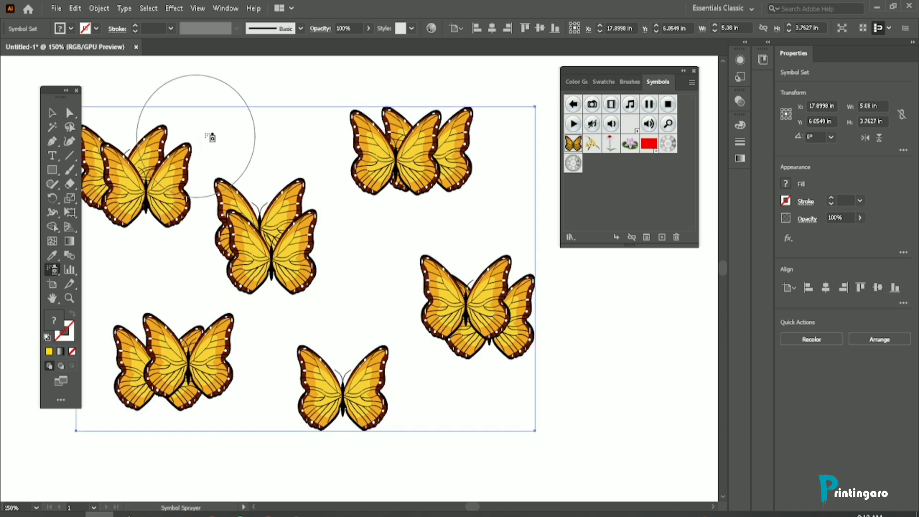
click(242, 118)
- Fade the single butterfly at the bottom of the symbol set in several passes with the Symbol Screener tool
drag(54, 270, 162, 271)
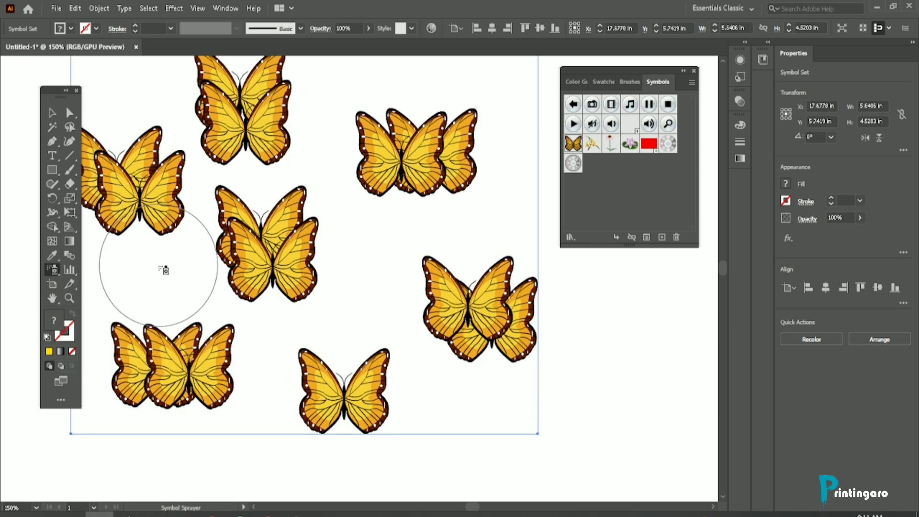
click(53, 114)
click(73, 298)
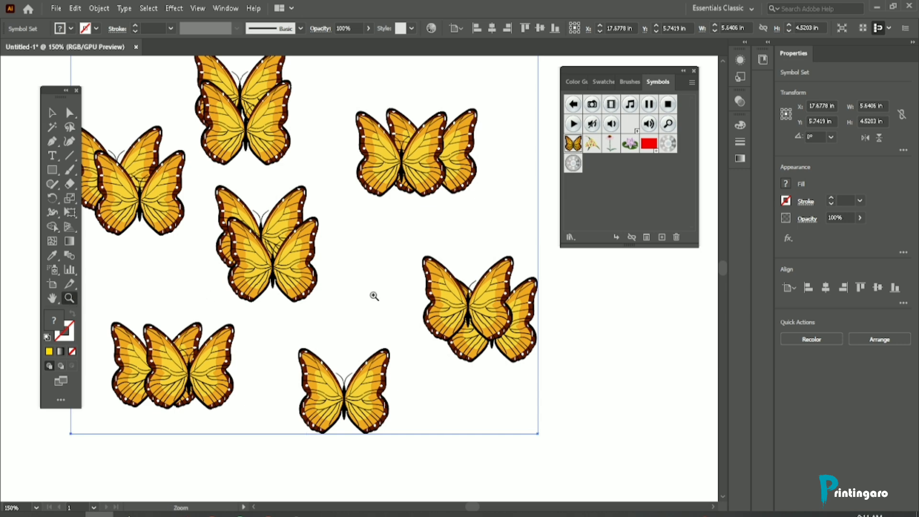
drag(375, 298, 338, 286)
click(52, 113)
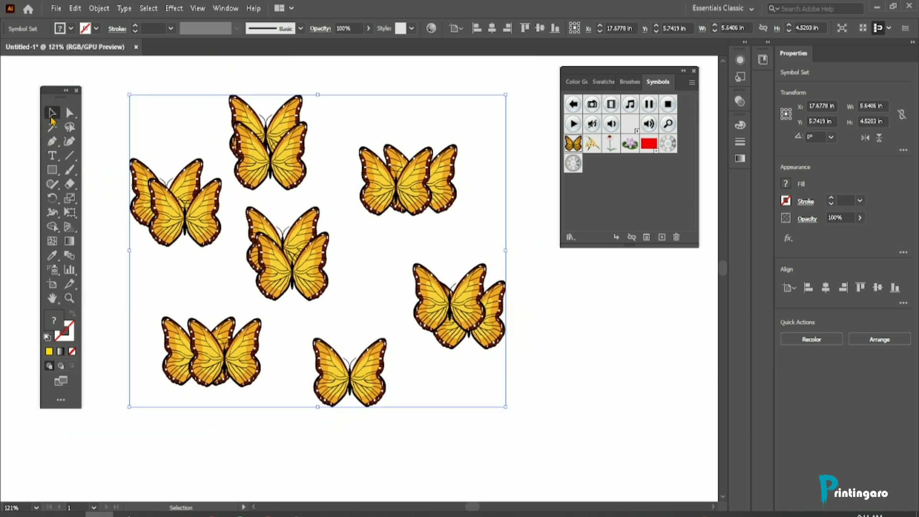
drag(52, 270, 94, 366)
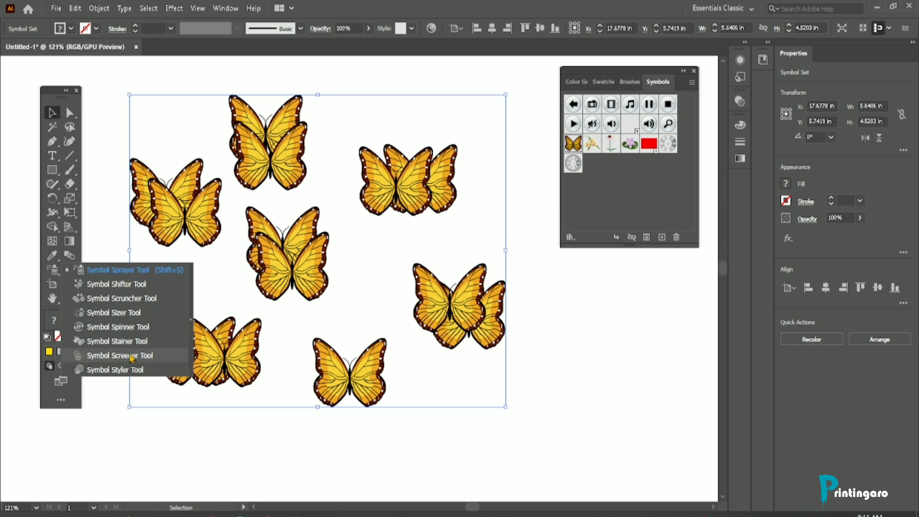
drag(130, 358, 130, 358)
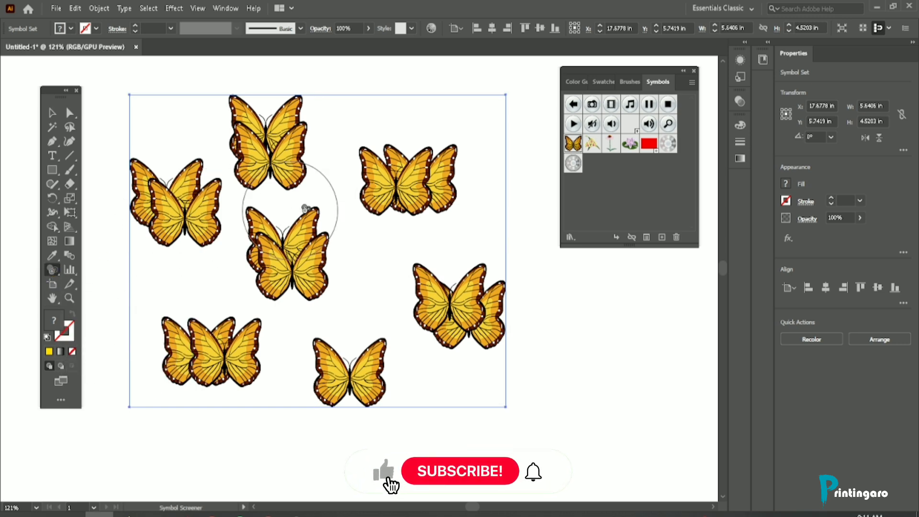
scroll(335, 351, down, 1)
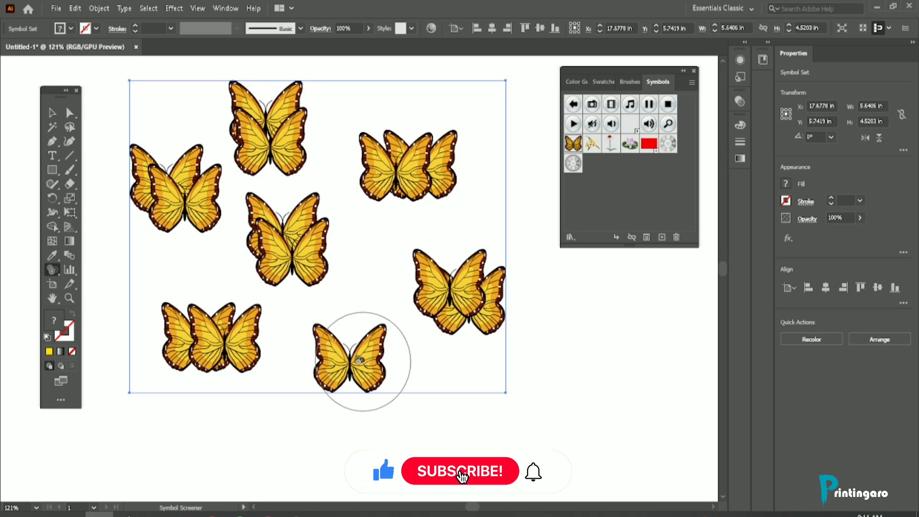
click(365, 361)
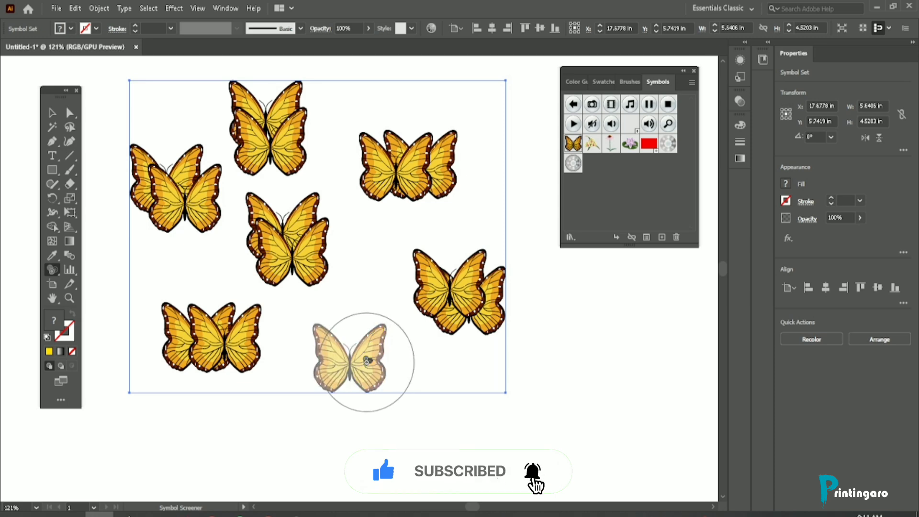
scroll(349, 357, up, 4)
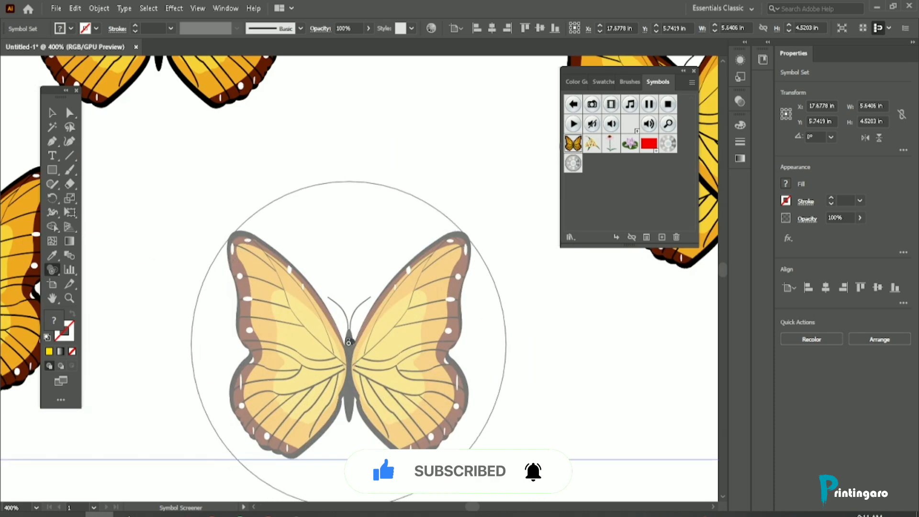
scroll(349, 342, down, 3)
click(303, 292)
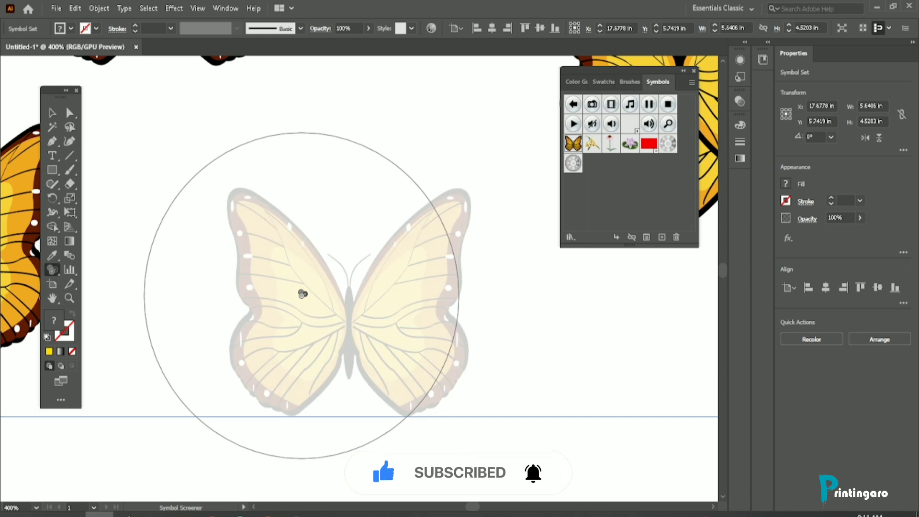
scroll(303, 293, down, 4)
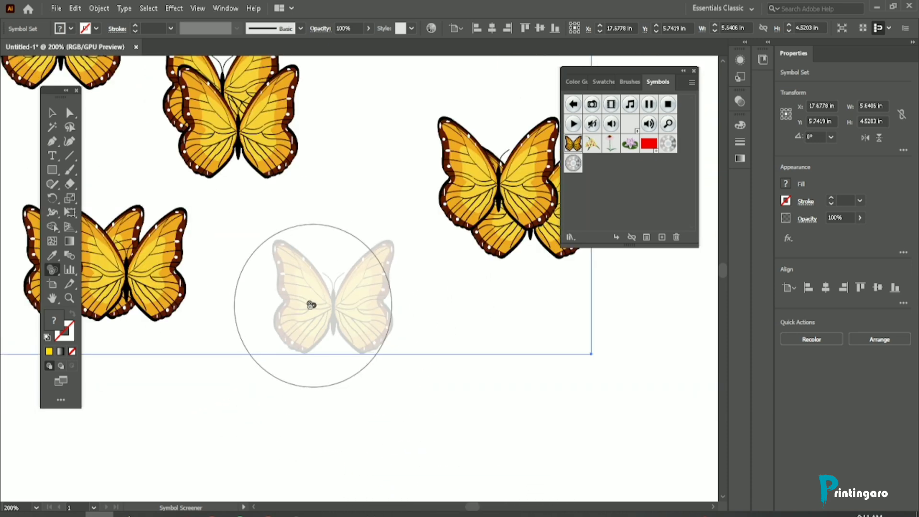
click(309, 307)
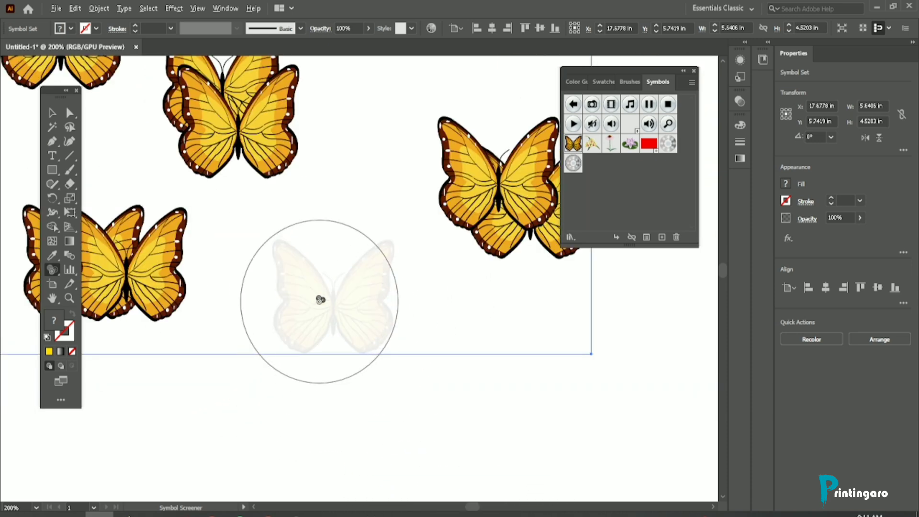
- Undo the three transparency passes on the single butterfly
scroll(320, 299, down, 4)
key(ctrl+z)
key(ctrl+z)
key(ctrl+z)
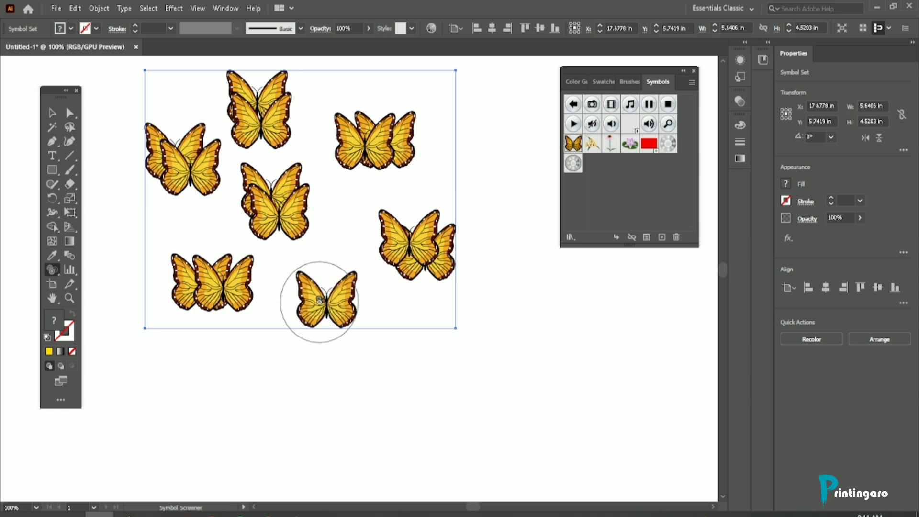
- Make the overlapping pair of butterflies at the centre of the set translucent with the Symbol Screener tool
scroll(320, 300, up, 2)
scroll(318, 304, down, 1)
scroll(308, 297, up, 1)
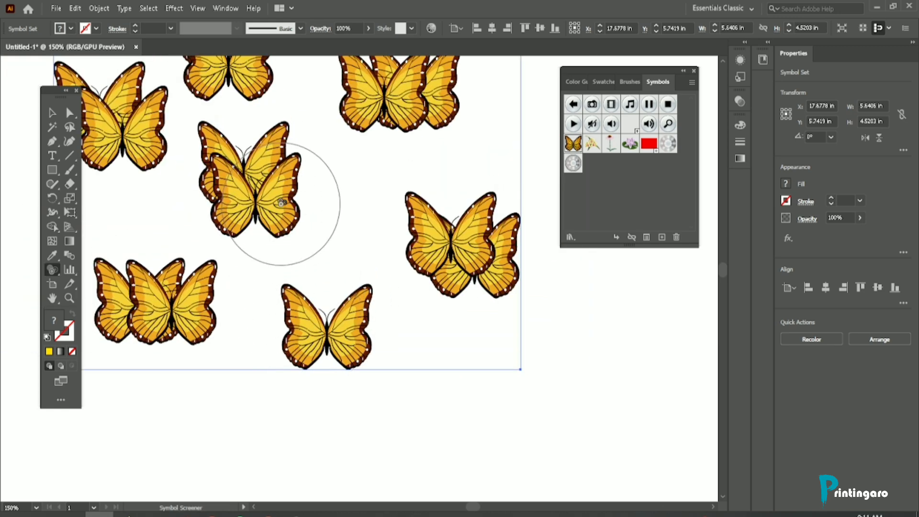
drag(284, 203, 281, 203)
scroll(281, 203, up, 3)
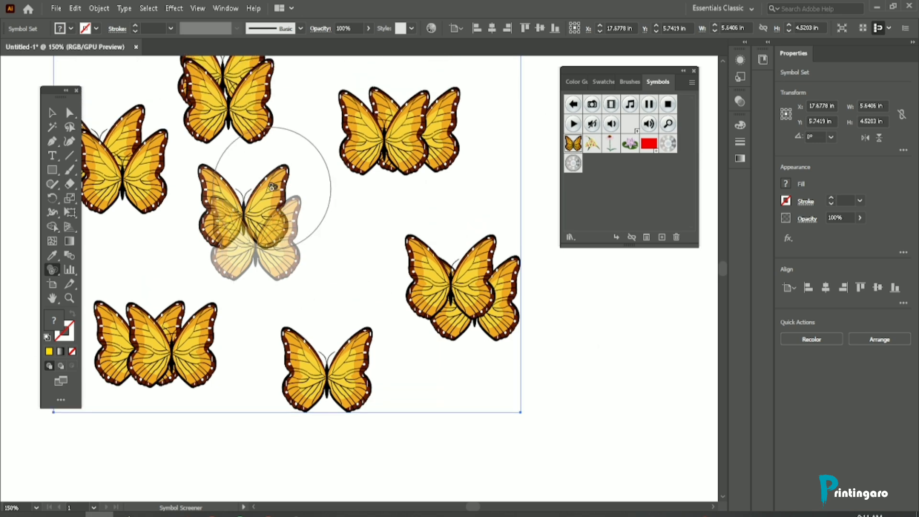
click(275, 188)
click(282, 243)
click(283, 242)
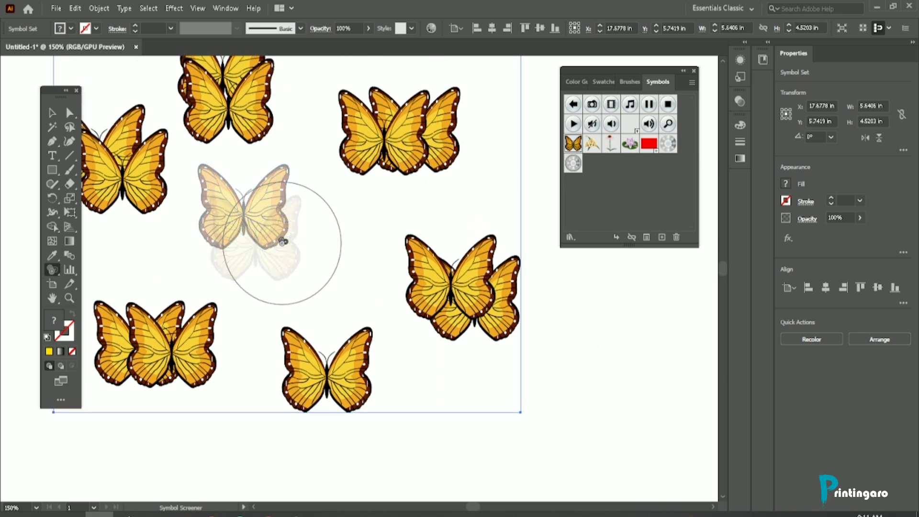
- Restore the opacity of the central butterfly pair by applying the Symbol Screener tool in reverse
scroll(265, 244, up, 1)
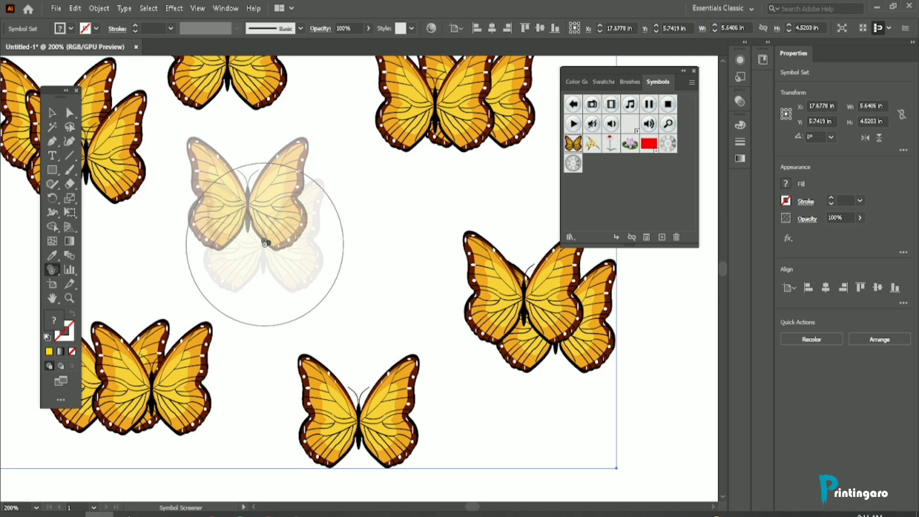
alt+click(276, 220)
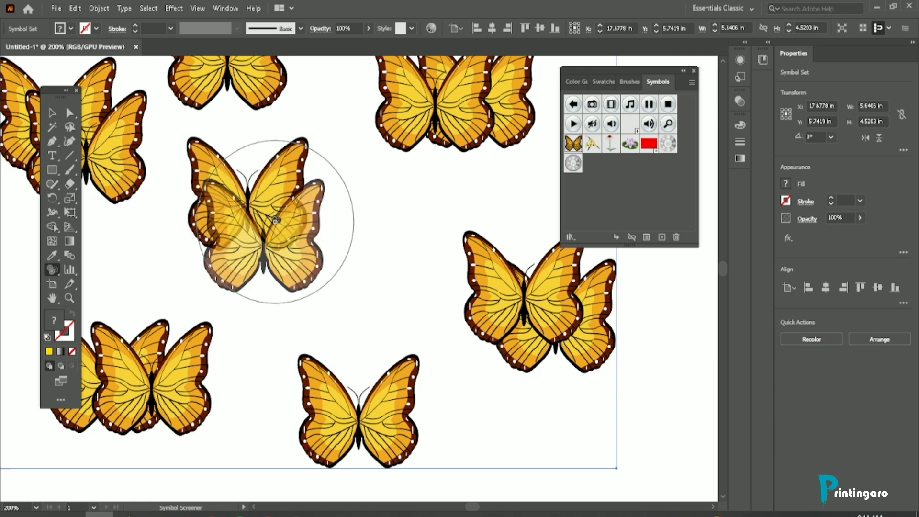
alt+click(276, 220)
scroll(292, 224, down, 2)
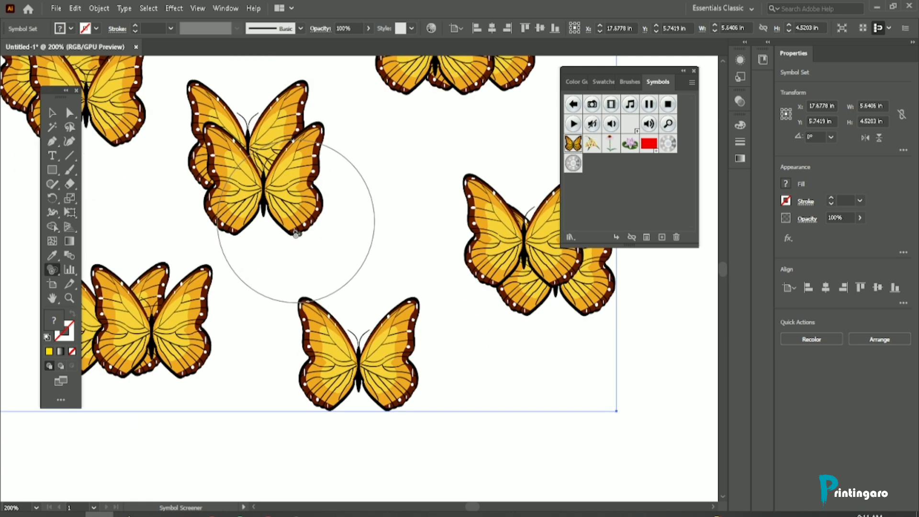
scroll(356, 330, down, 1)
scroll(353, 327, up, 1)
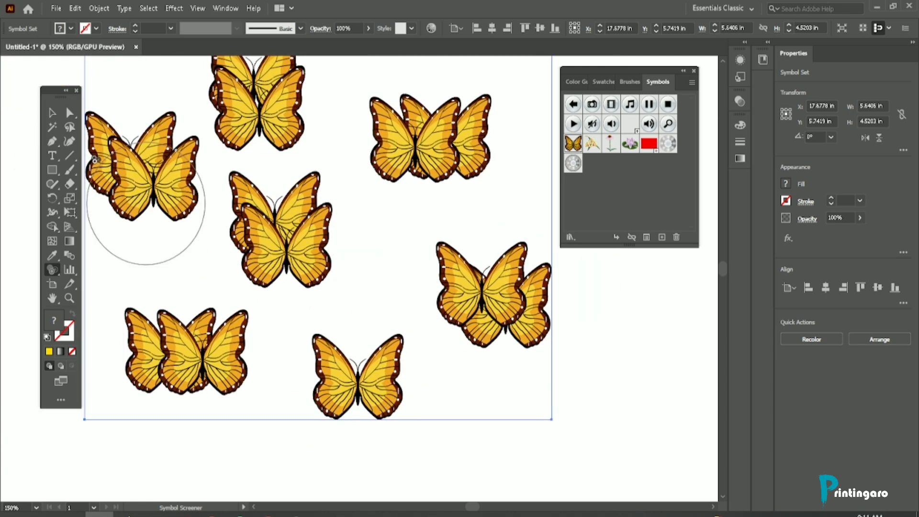
- Delete the whole butterfly symbol set from the artboard
click(52, 112)
scroll(283, 261, down, 1)
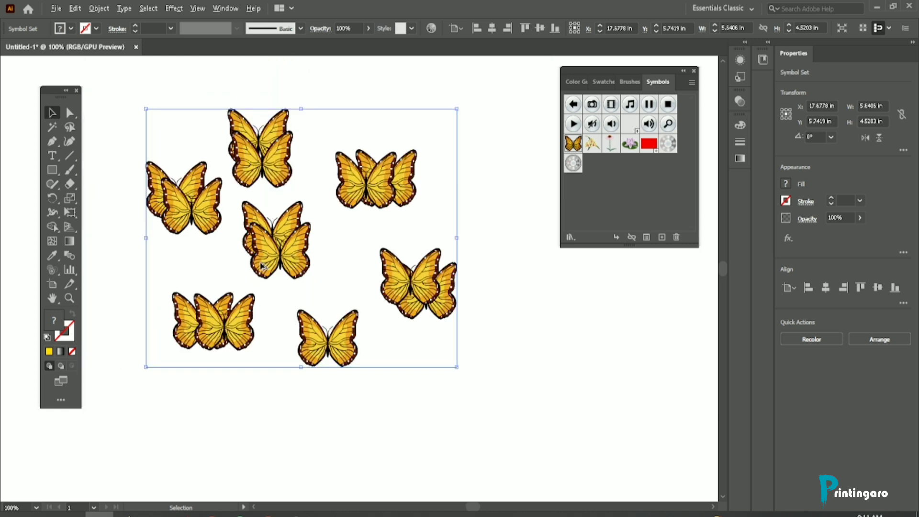
mouse_move(52, 270)
mouse_down()
mouse_move(177, 316)
mouse_move(163, 364)
mouse_up()
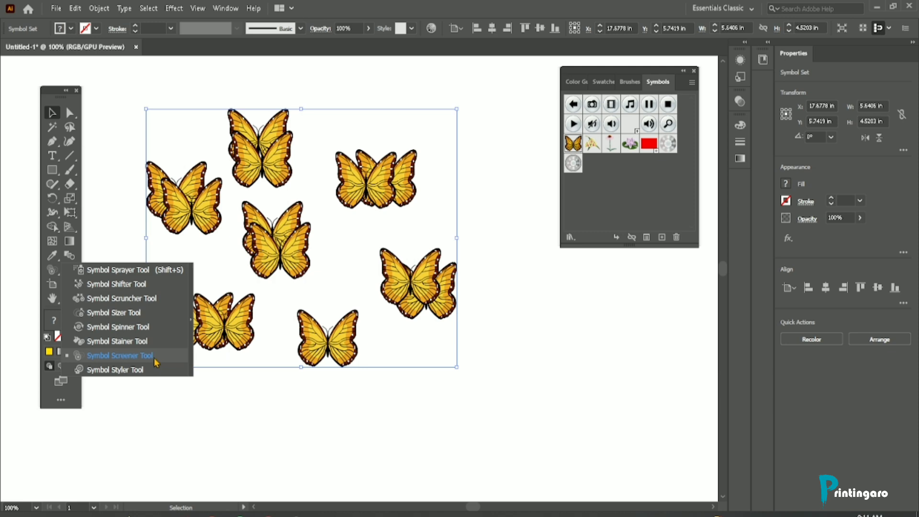
click(154, 358)
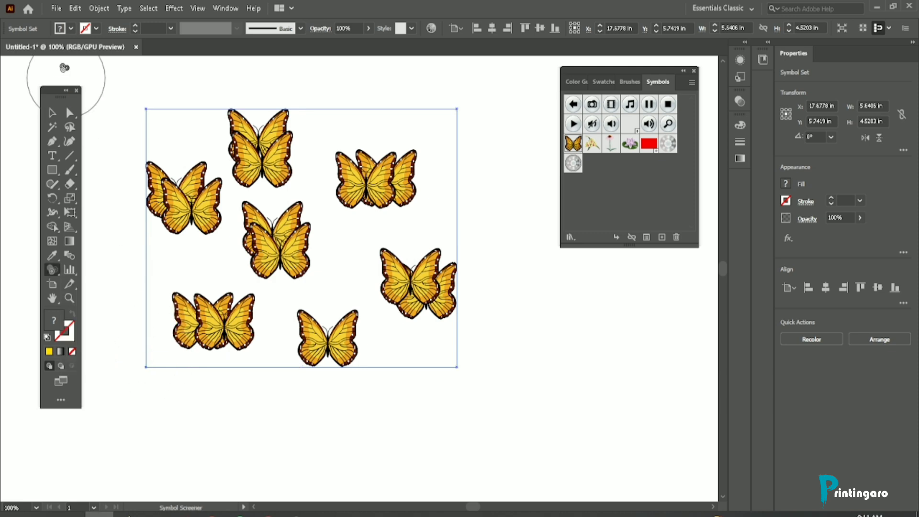
click(53, 114)
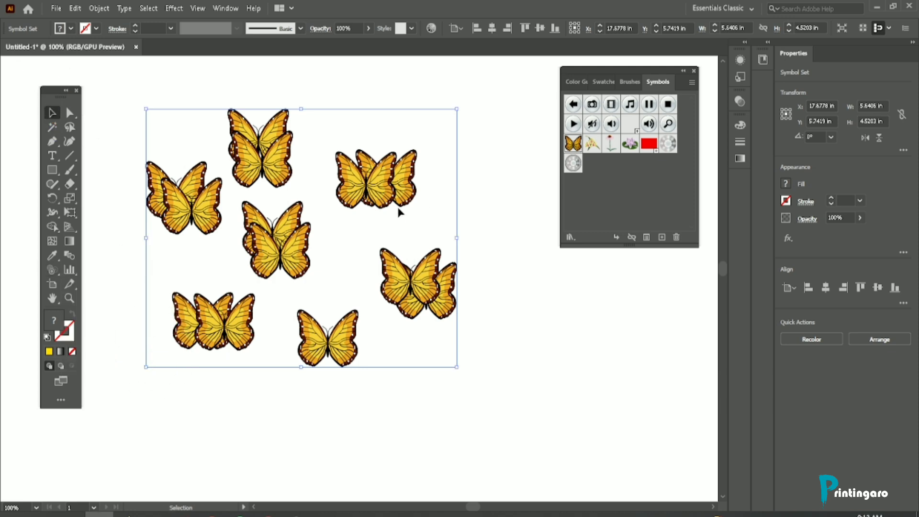
key(Delete)
- Draw a yellow rectangle about 2.51 in wide and 1.65 in high on the empty artboard, leaving it selected
drag(52, 269, 127, 373)
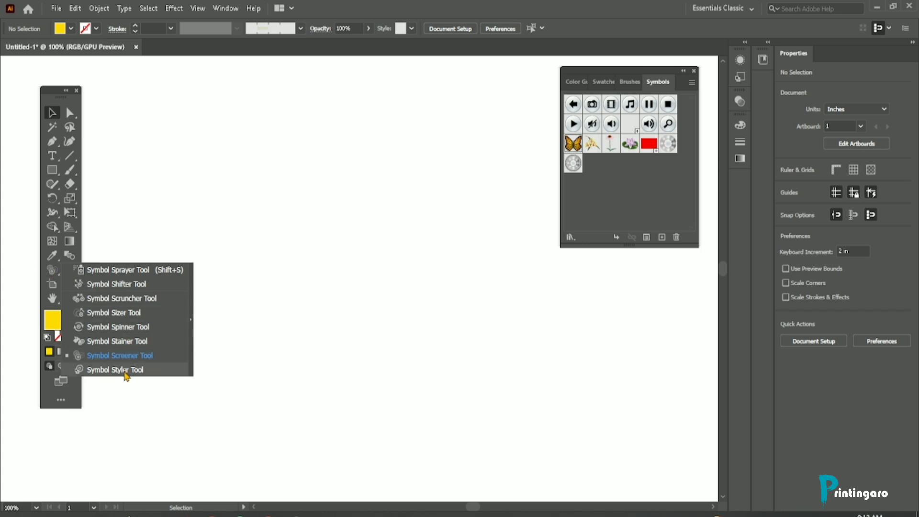
click(649, 147)
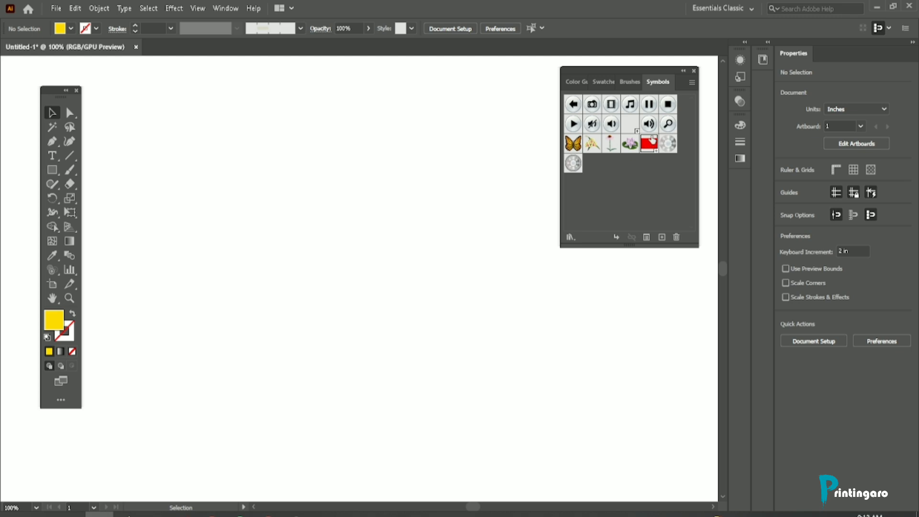
click(48, 169)
drag(234, 185, 373, 279)
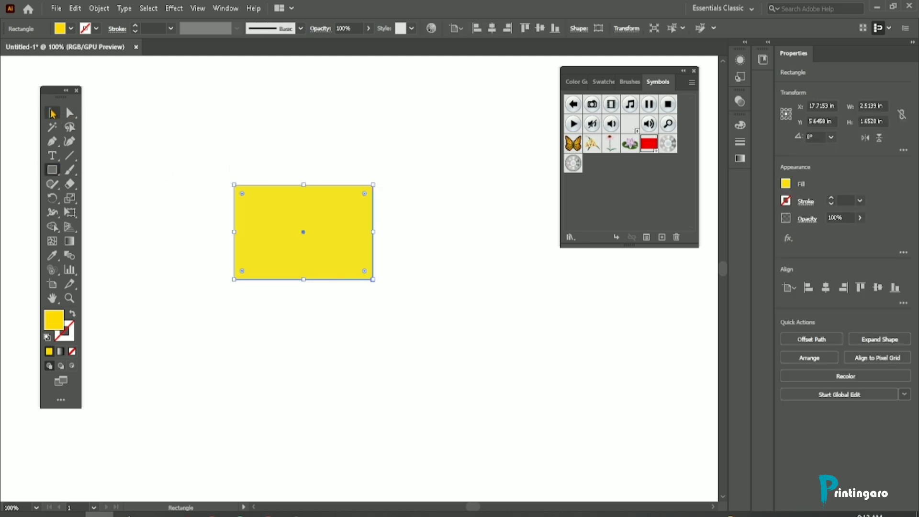
click(52, 113)
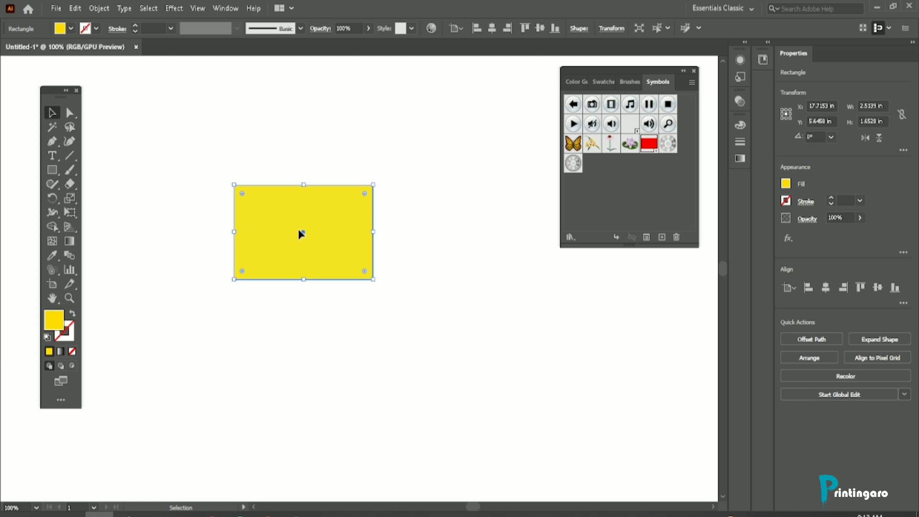
- Try to define the yellow rectangle as a new symbol, cancelling its symbol options
drag(298, 229, 609, 201)
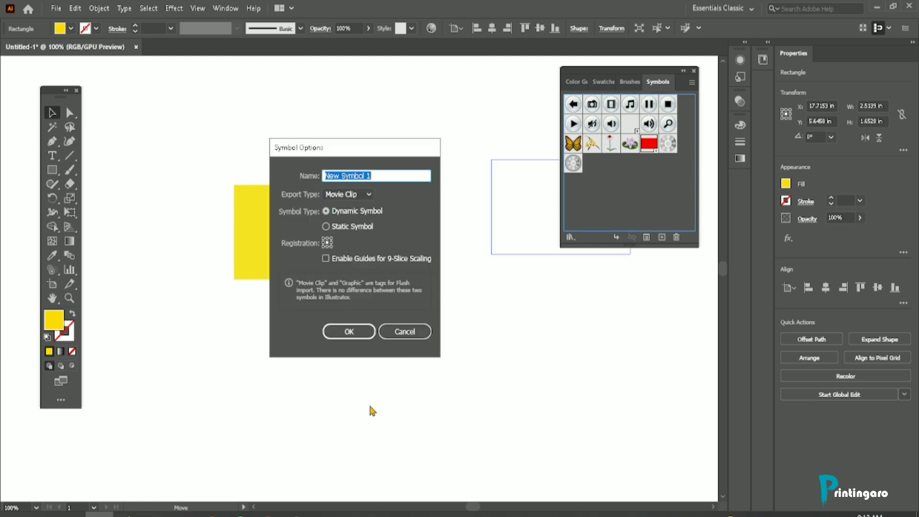
click(406, 332)
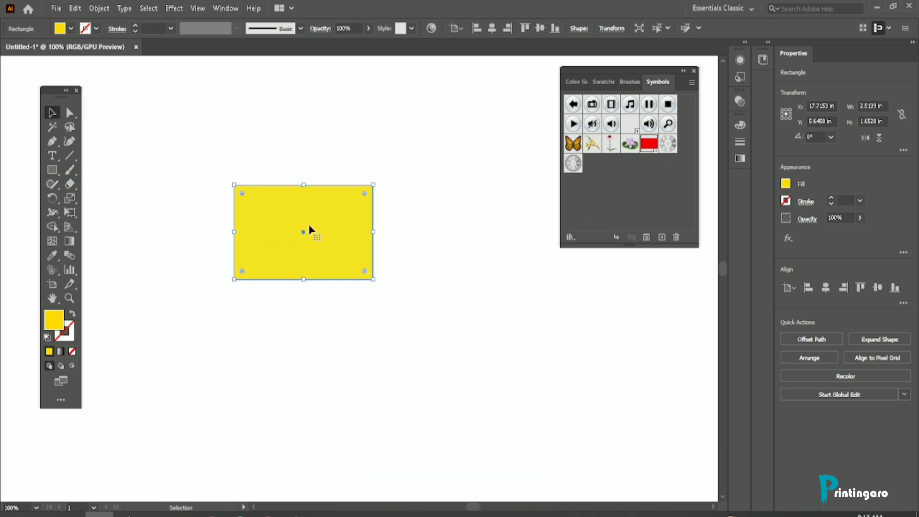
- Replace the yellow rectangle with one about 2.81 in wide and 1.71 in high, and try to define it as a symbol
key(Delete)
key(m)
mouse_move(212, 194)
mouse_down()
mouse_move(336, 262)
mouse_move(367, 291)
mouse_up()
click(52, 114)
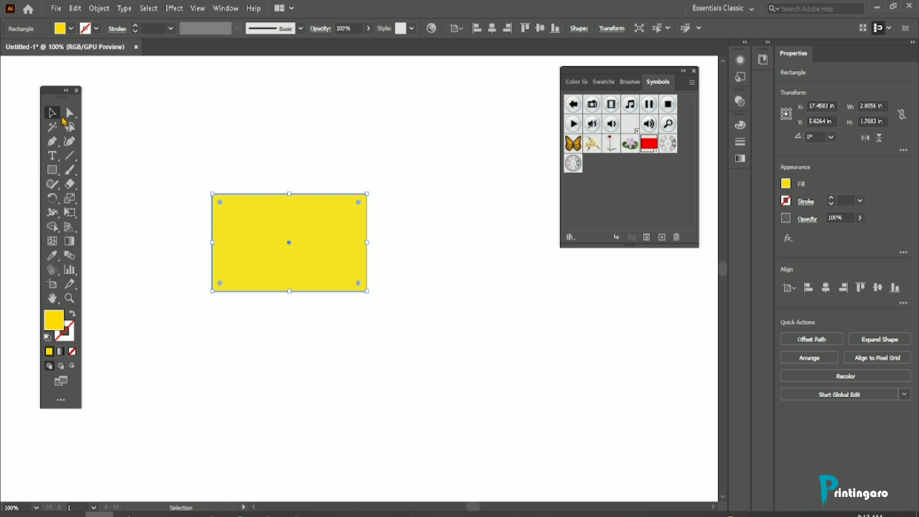
drag(310, 254, 633, 191)
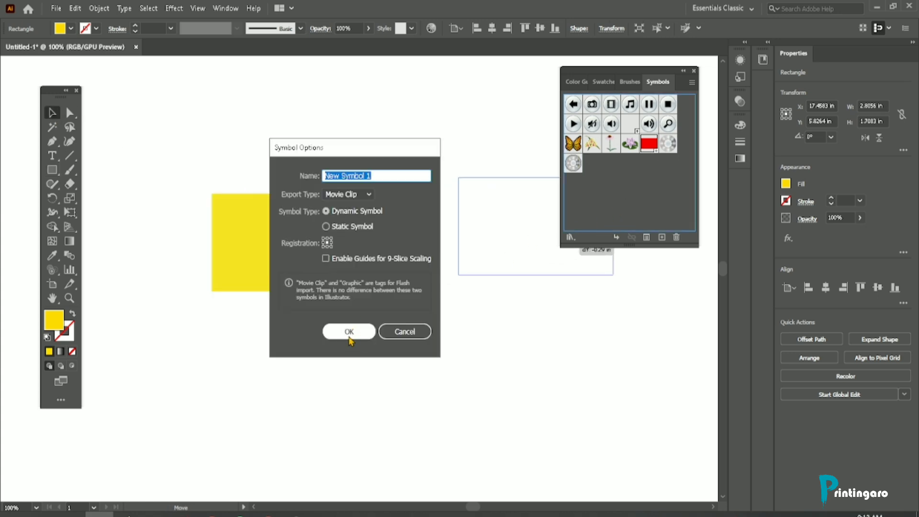
click(397, 333)
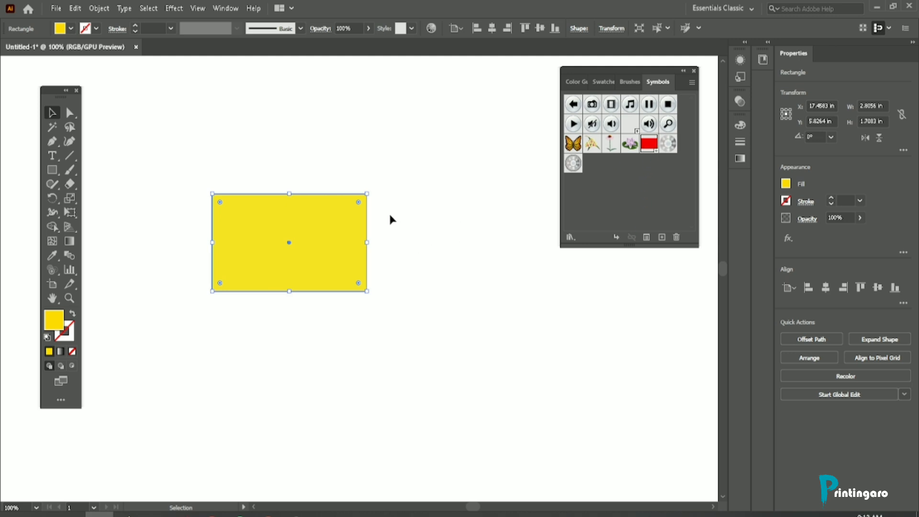
- Delete the yellow rectangle and spray one instance of the red rectangle symbol onto the empty artboard
key(Delete)
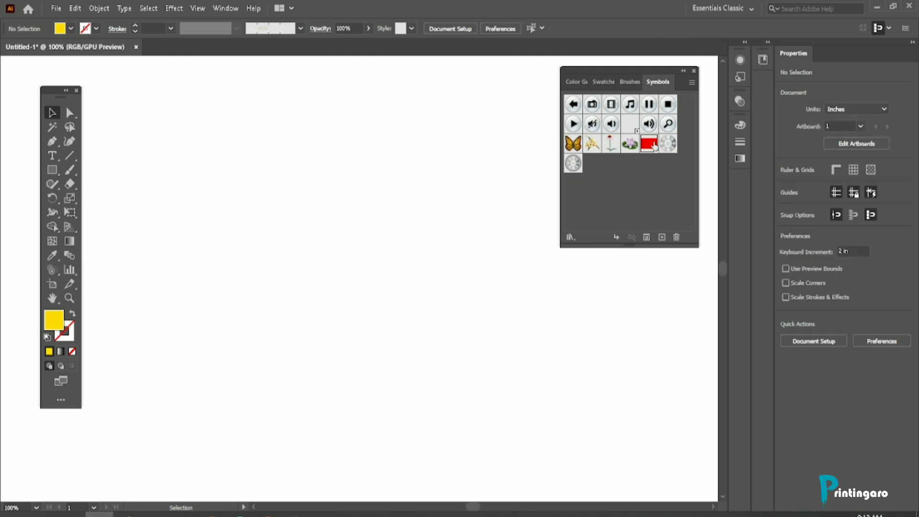
click(52, 270)
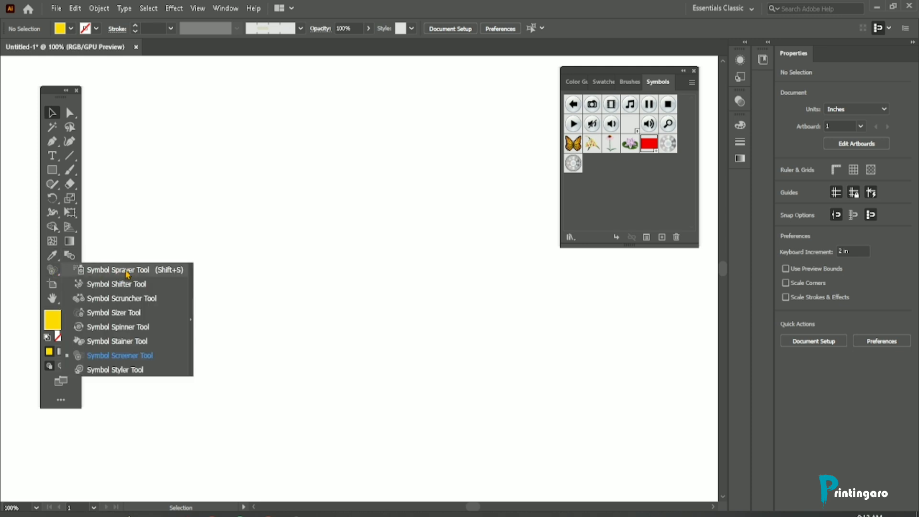
click(127, 271)
click(311, 249)
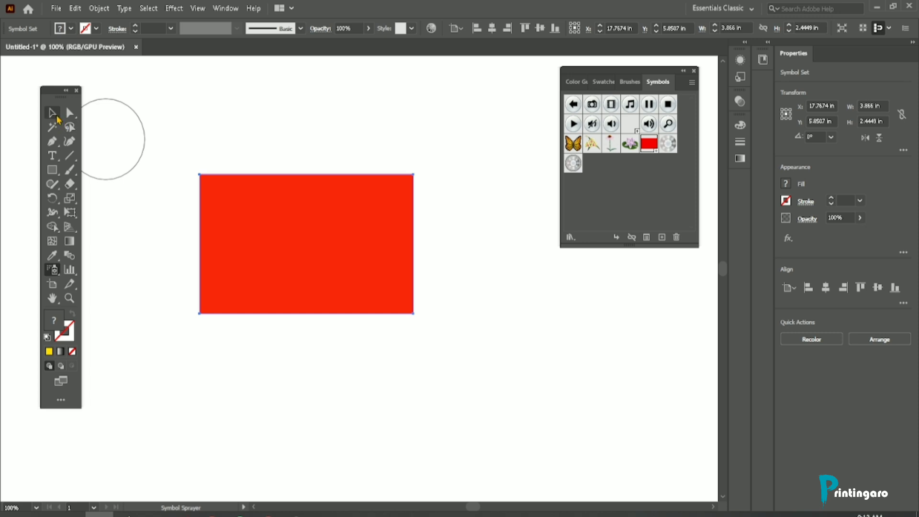
- Shift the red symbol set about 0.1 in left and 0.12 in down on the artboard
click(53, 113)
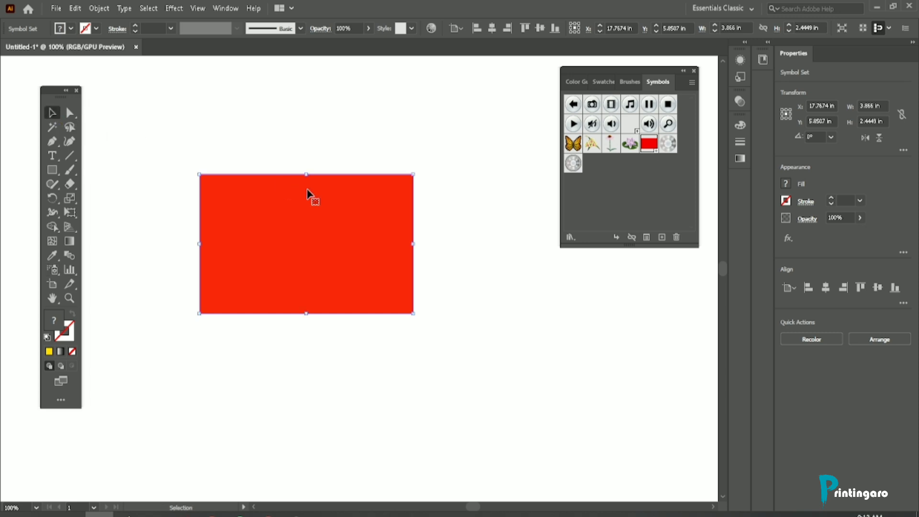
drag(315, 223, 307, 224)
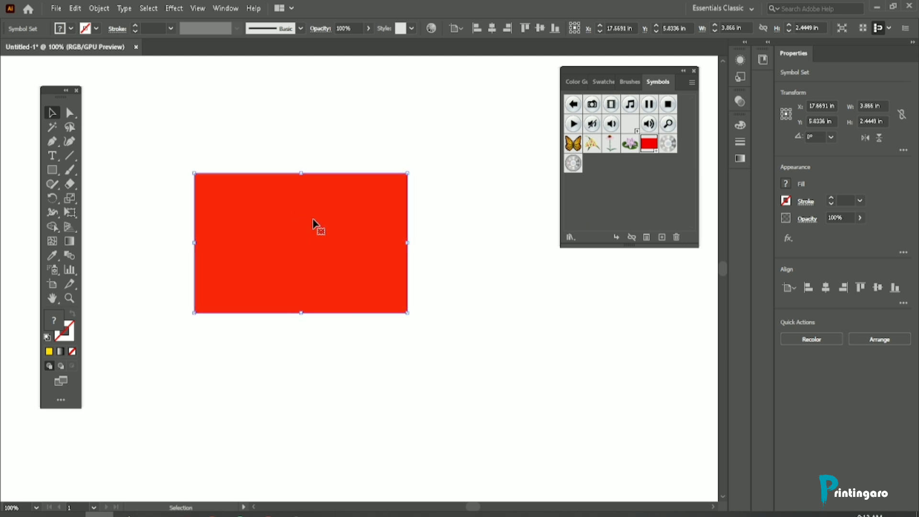
drag(315, 227, 313, 230)
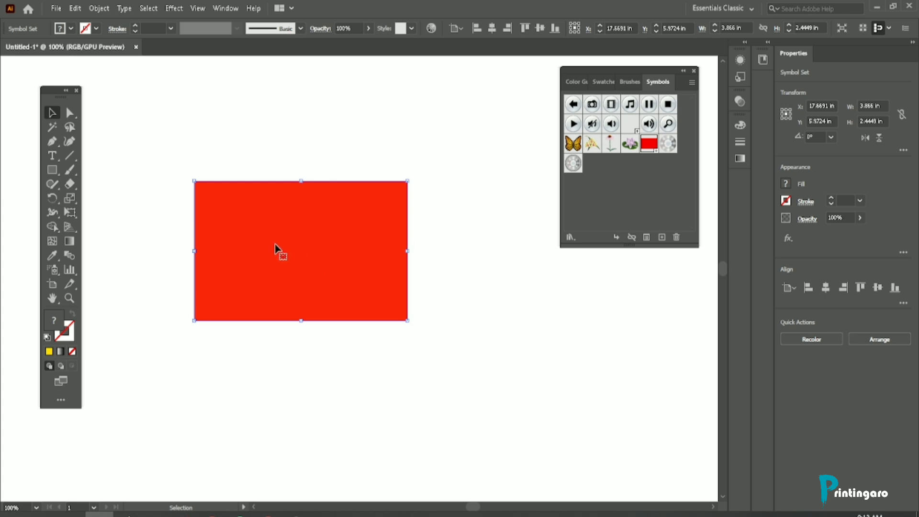
- Bring up the group of symbolism tools for the selected red symbol set
click(53, 272)
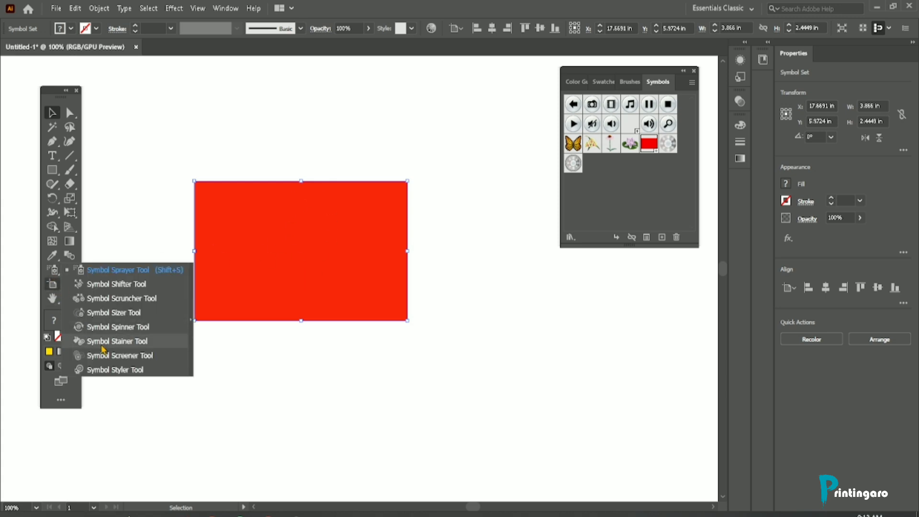